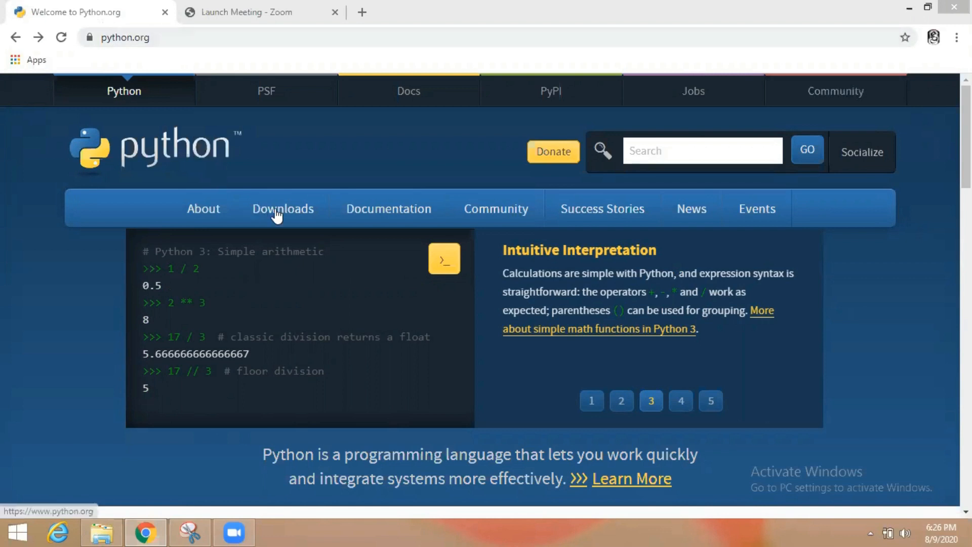
Open the Python downloads page for Windows and look through the table of releases by version number
mouse_move(266, 202)
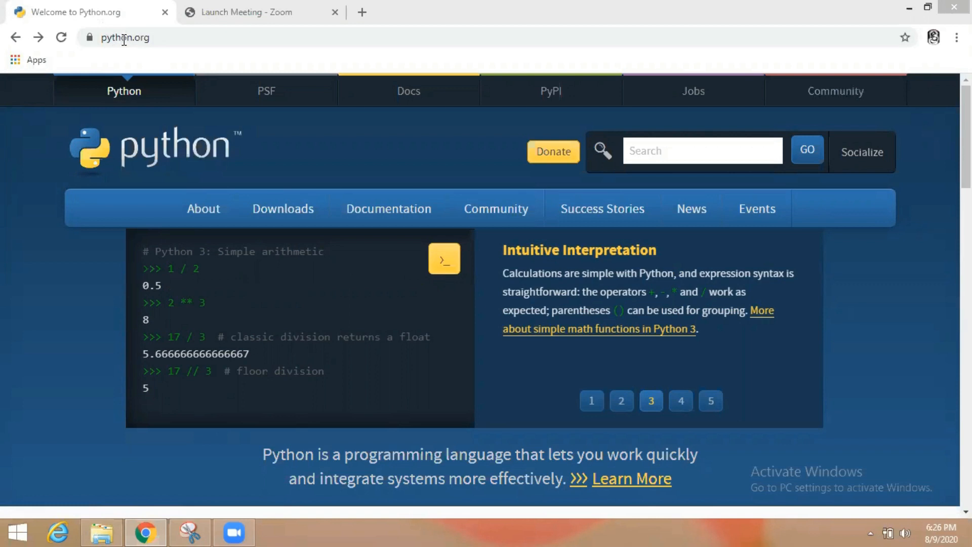
left_click(283, 209)
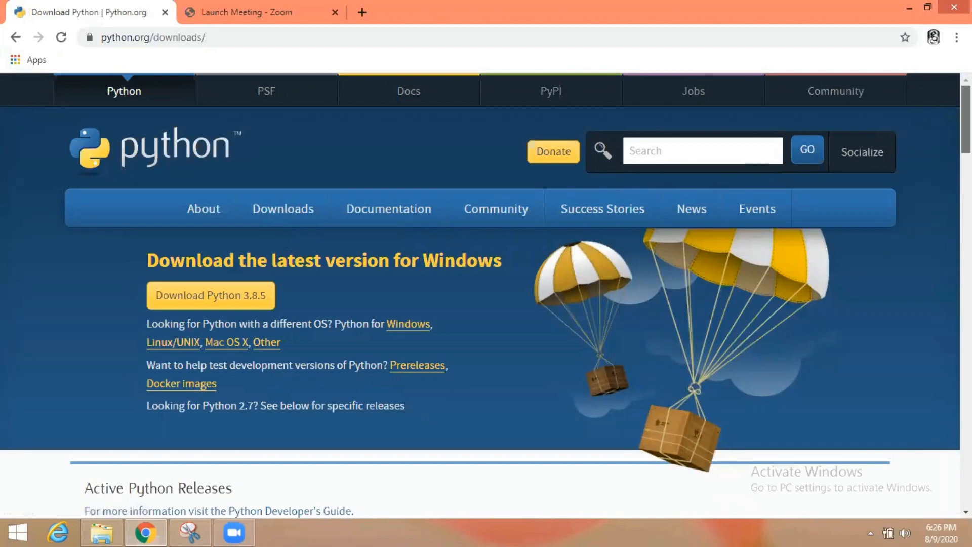
scroll(486, 296, "down", 8)
scroll(486, 296, "down", 4)
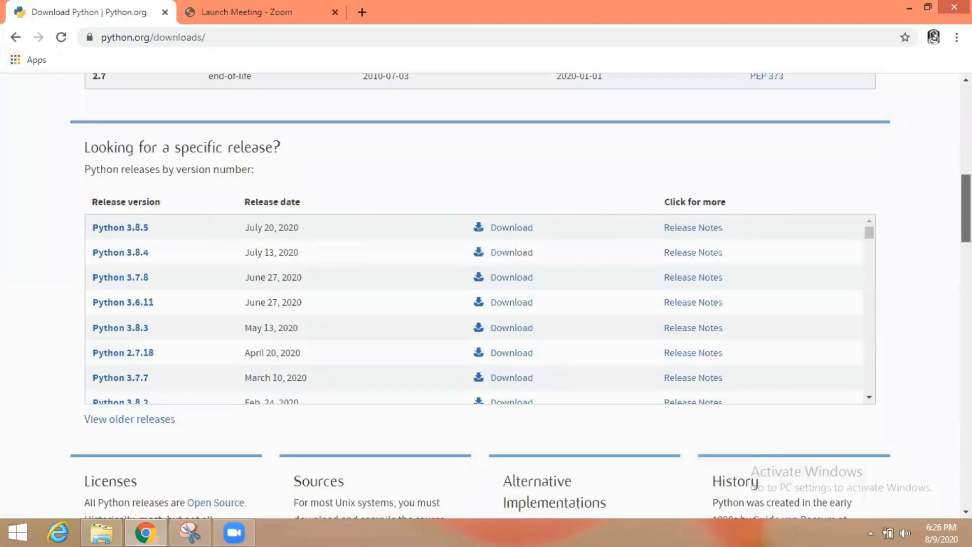
scroll(486, 296, "down", 12)
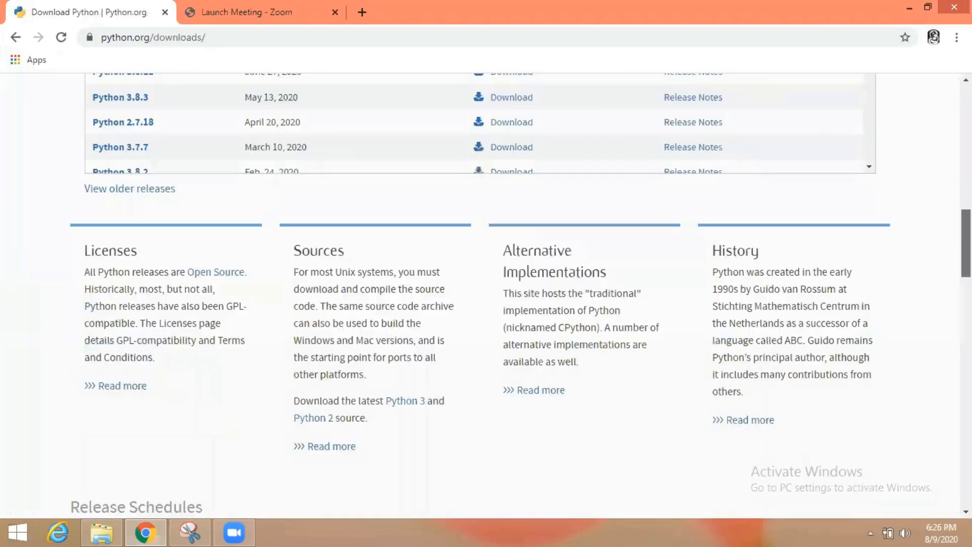
scroll(486, 296, "up", 4)
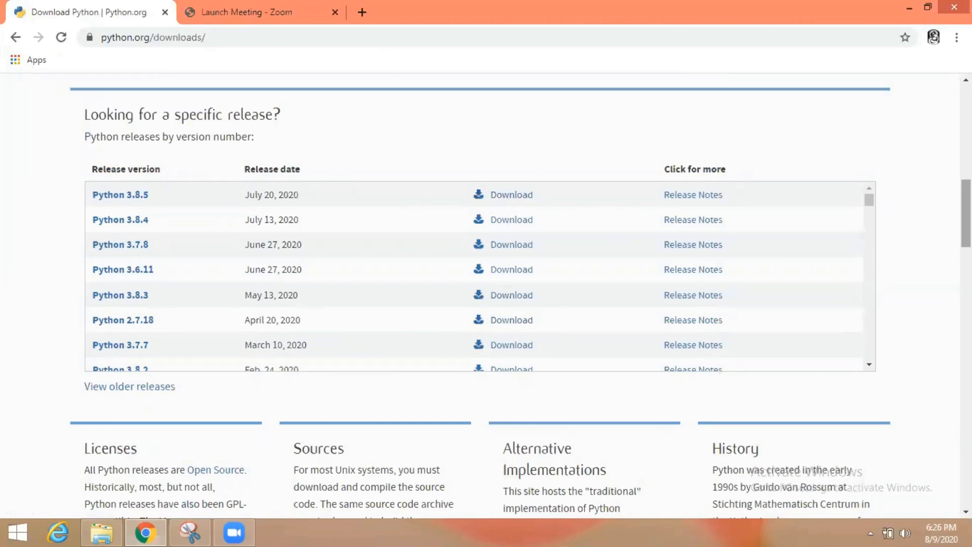
left_click_drag(966, 213, 965, 119)
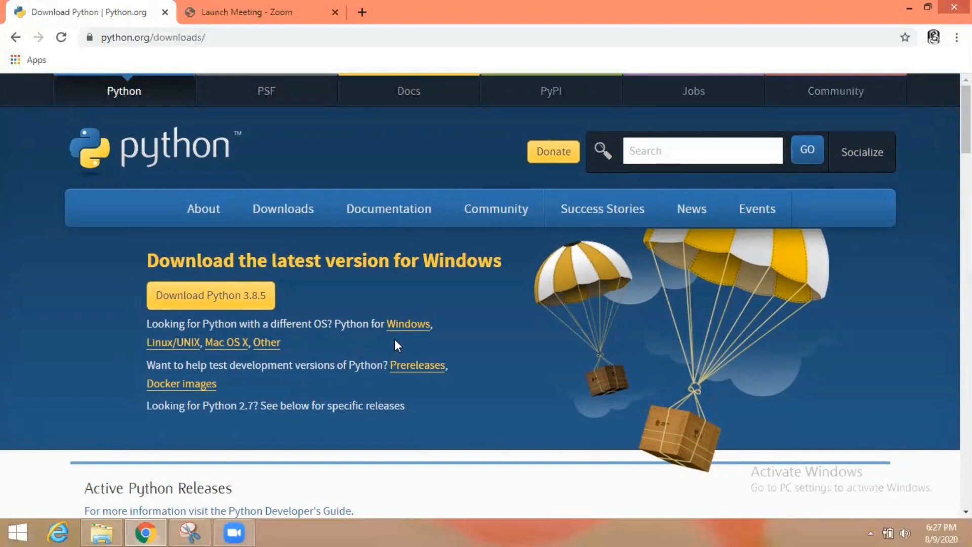
Open the page of Python releases for Windows and find the stable Python 3.8.5 download links
left_click(409, 328)
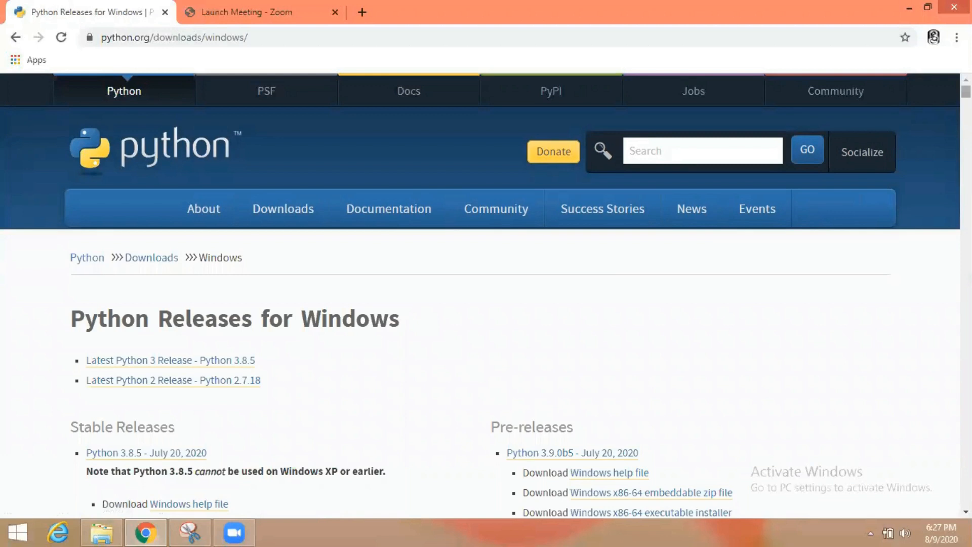
scroll(514, 295, "down", 5)
scroll(514, 294, "up", 3)
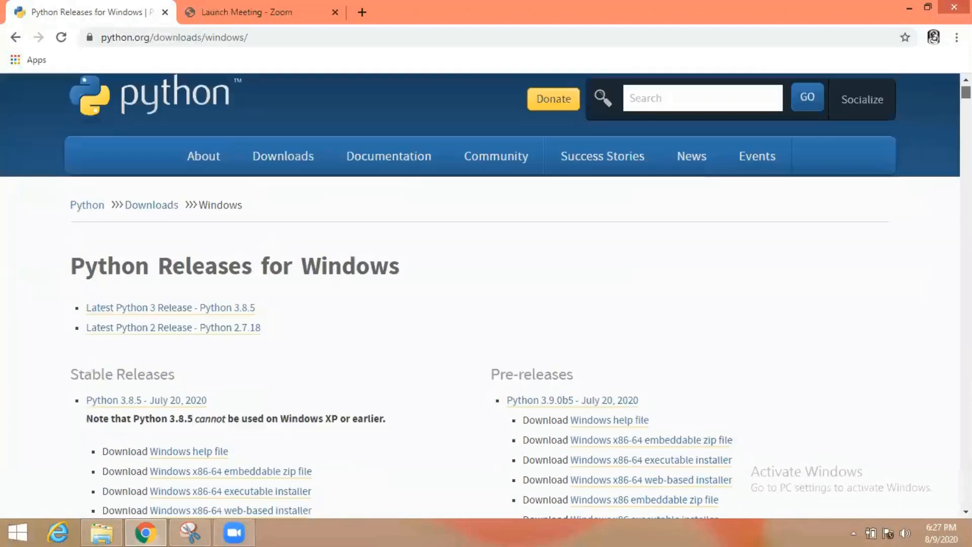
scroll(515, 295, "down", 4)
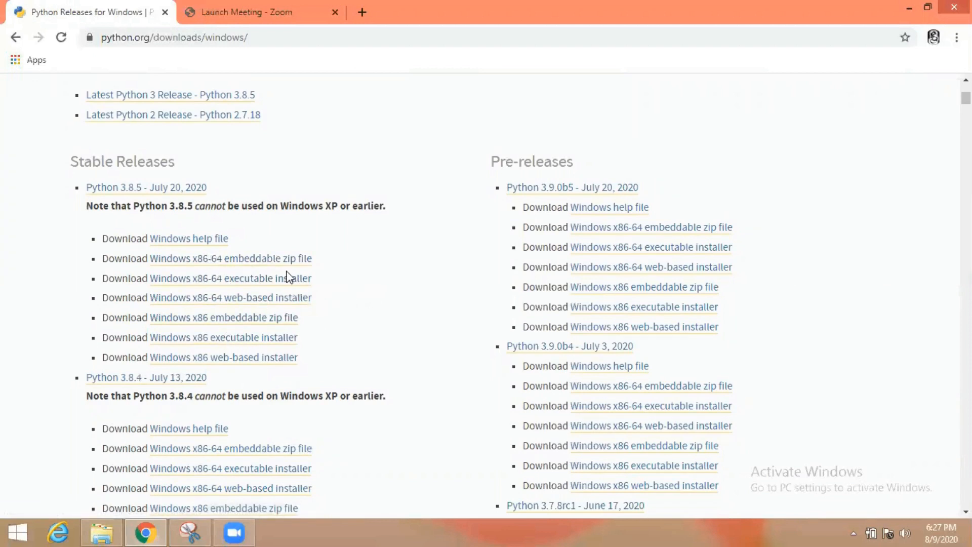
Check the computer's system type in the properties of This PC, and return to the Windows releases page in the browser
mouse_move(102, 531)
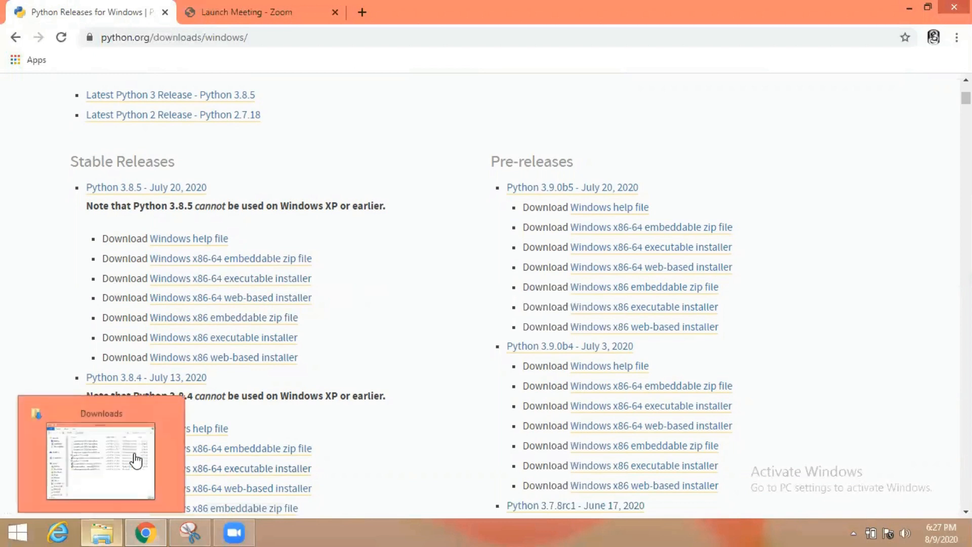
scroll(485, 294, "up", 4)
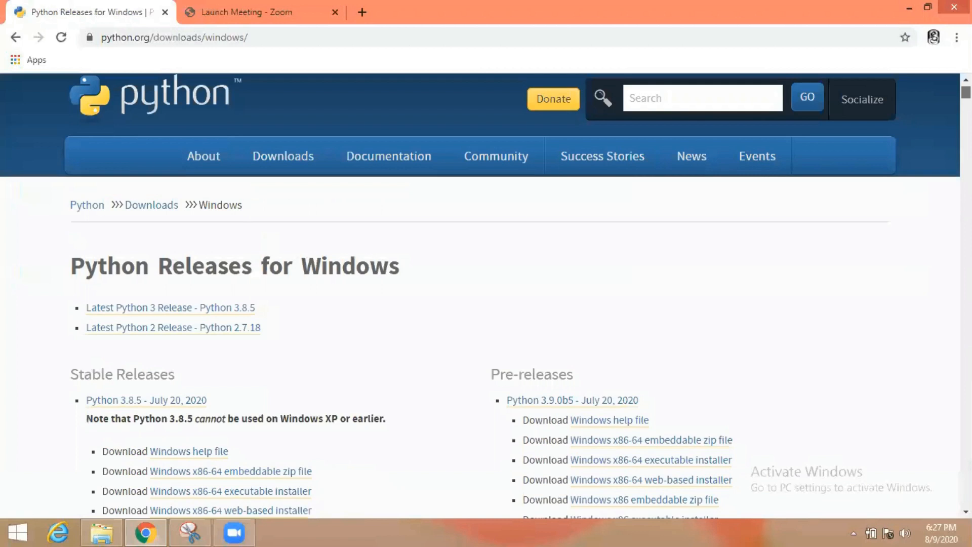
left_click(132, 451)
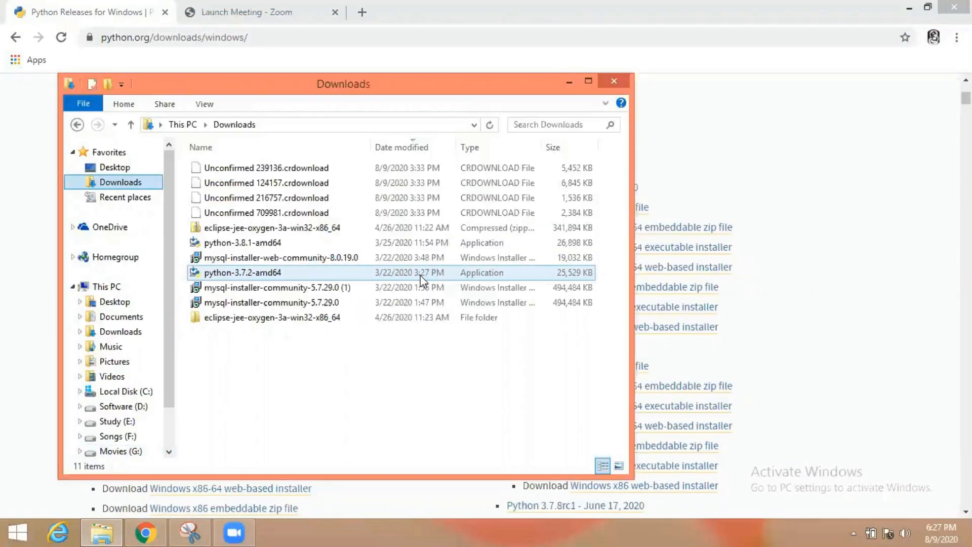
right_click(104, 287)
left_click(138, 457)
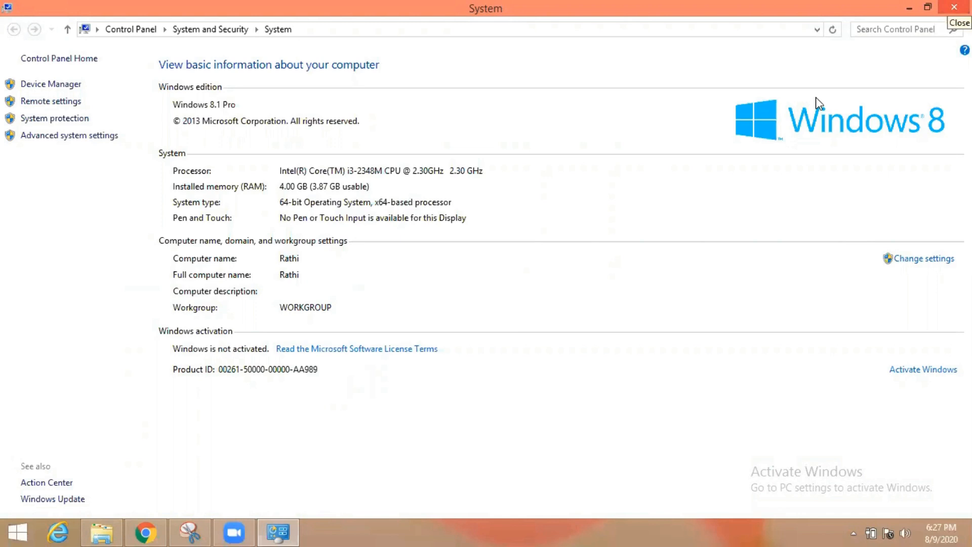
left_click(953, 7)
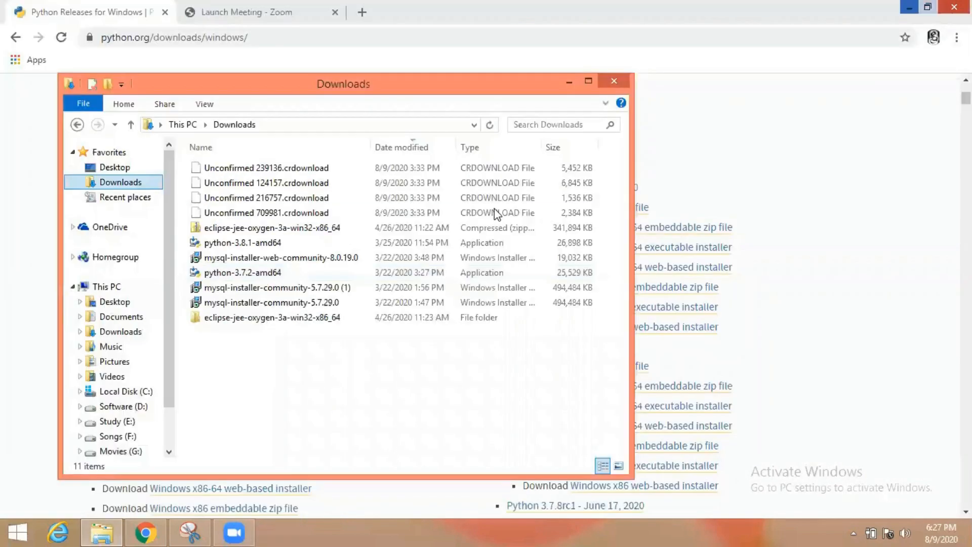
left_click(788, 197)
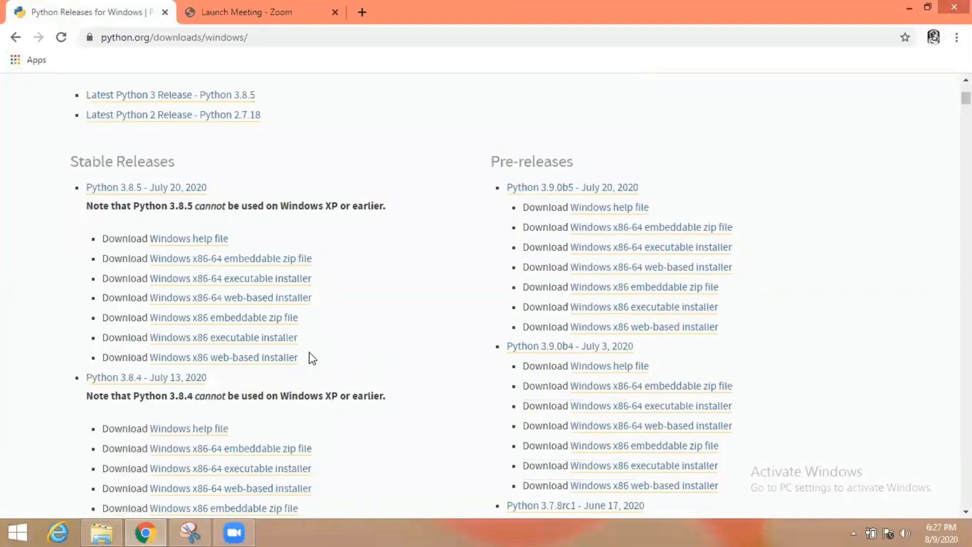
Compare the x86 and x86-64 files of Python 3.8.5 and download the Windows x86-64 executable installer
left_click_drag(309, 360, 97, 315)
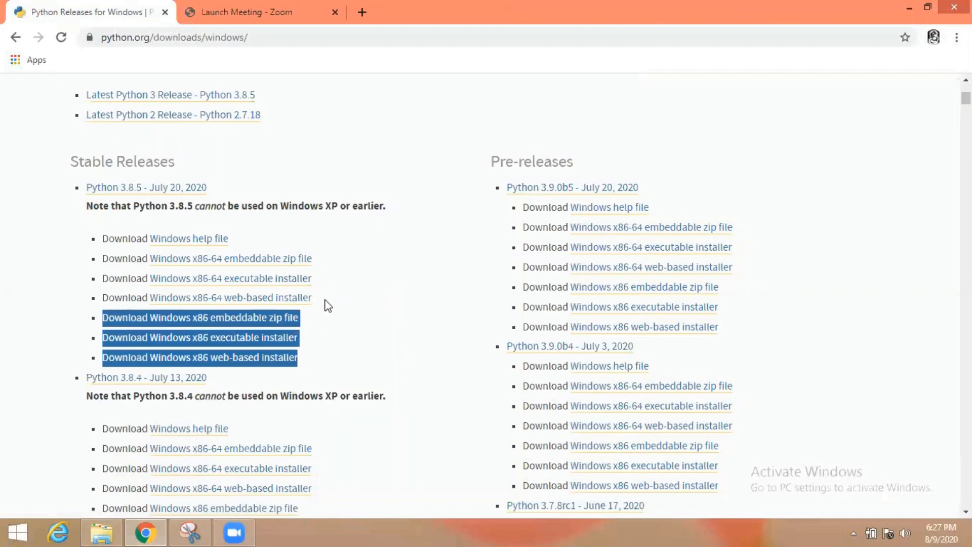
left_click(325, 305)
left_click_drag(312, 300, 93, 264)
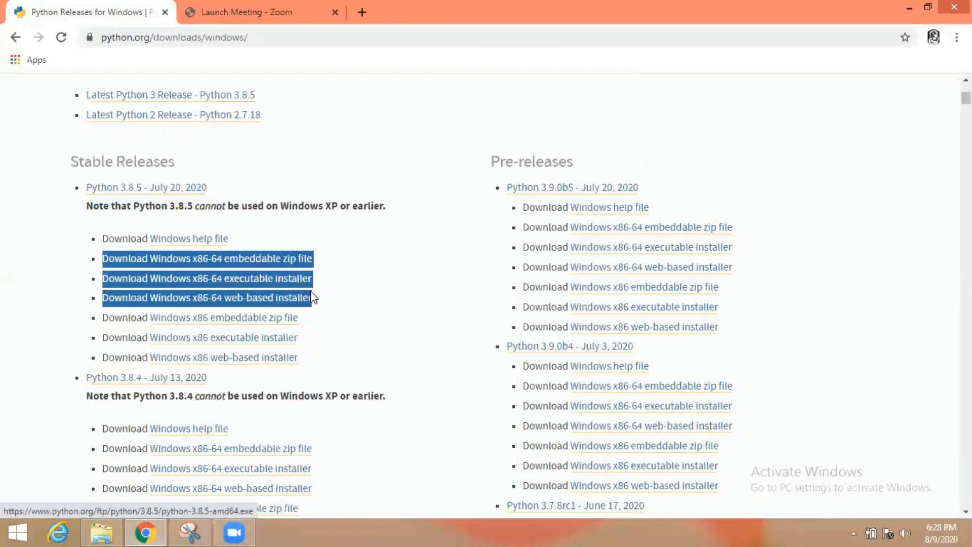
left_click(238, 282)
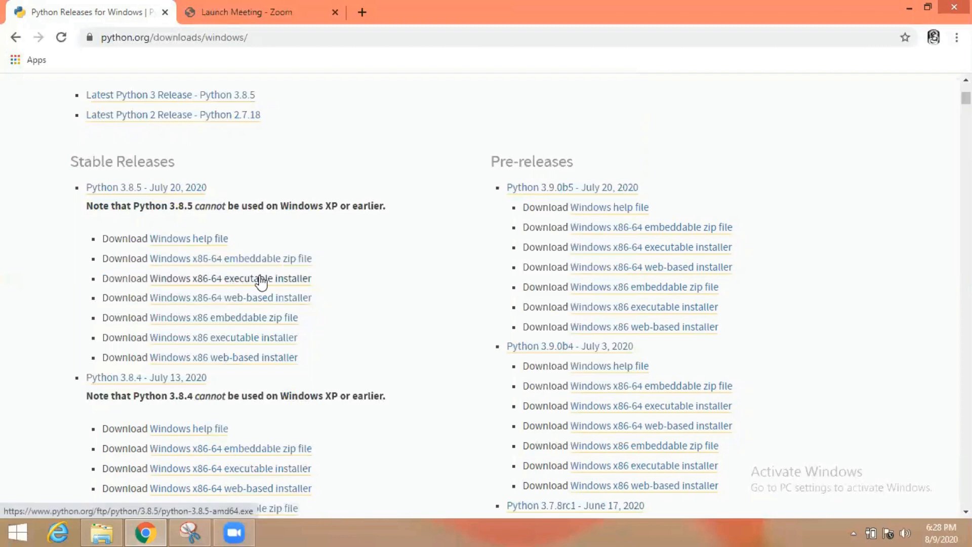
left_click(302, 281)
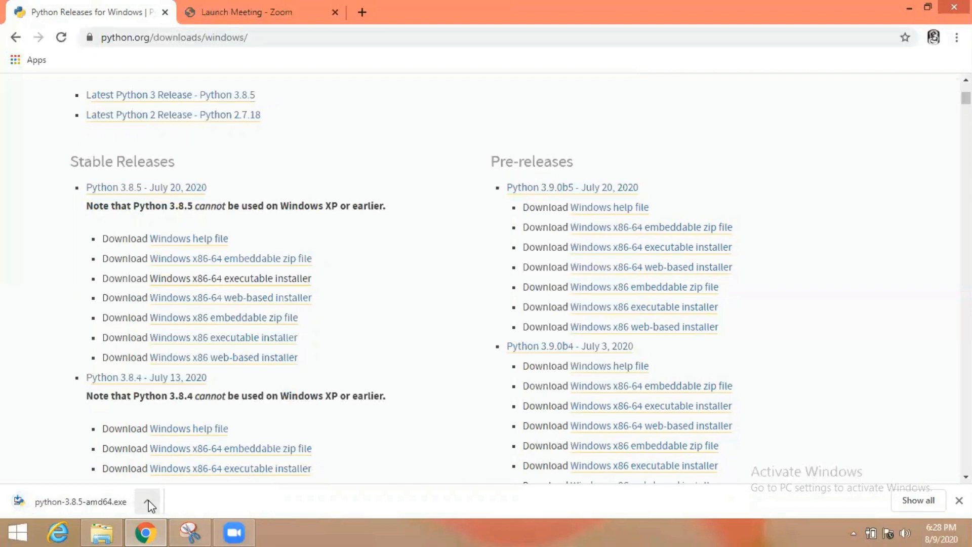
Show the downloaded installer in its folder and run python-3.8.5-amd64
left_click(147, 500)
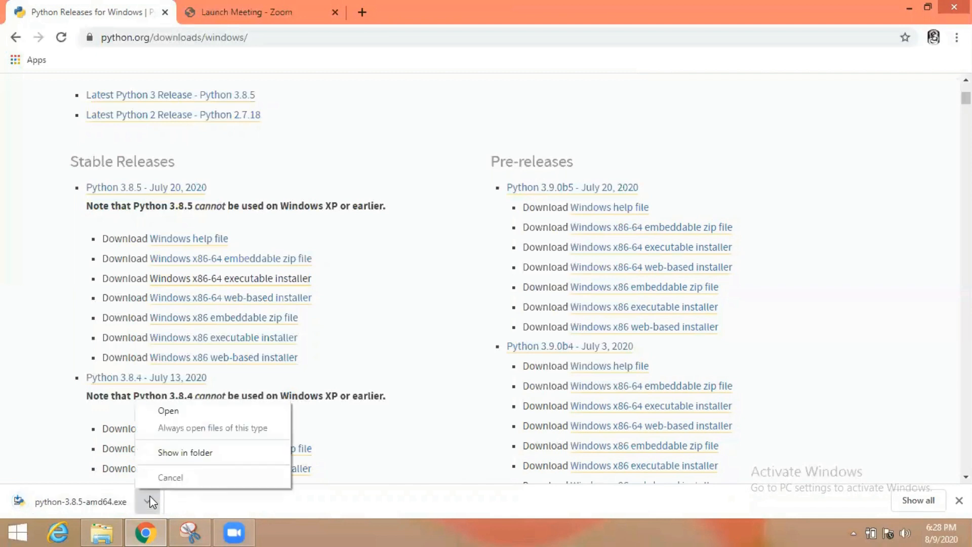
left_click(164, 452)
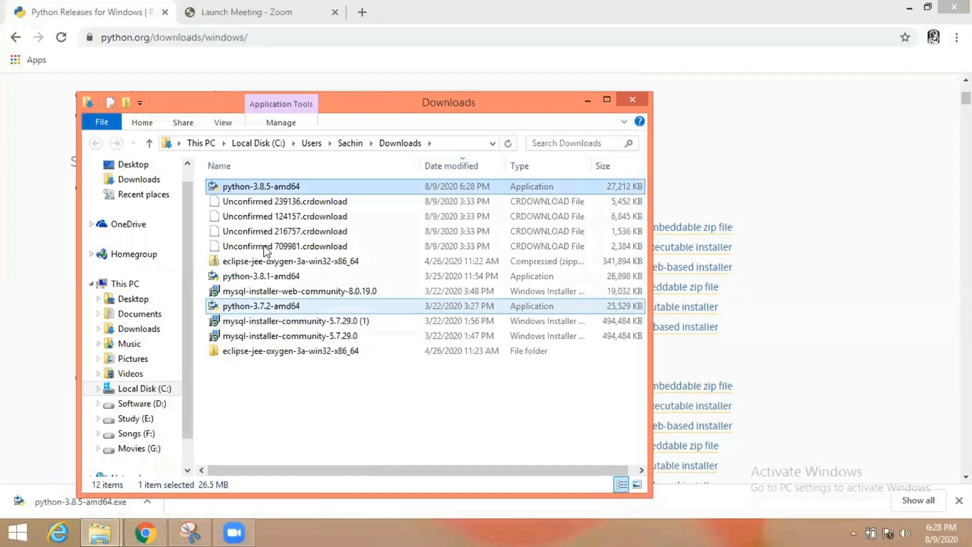
double_click(294, 185)
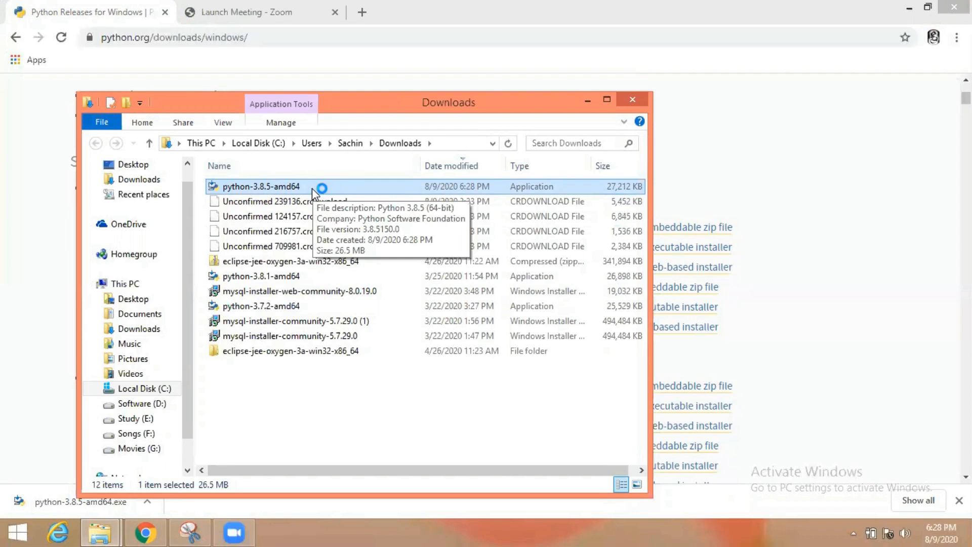
left_click(163, 450)
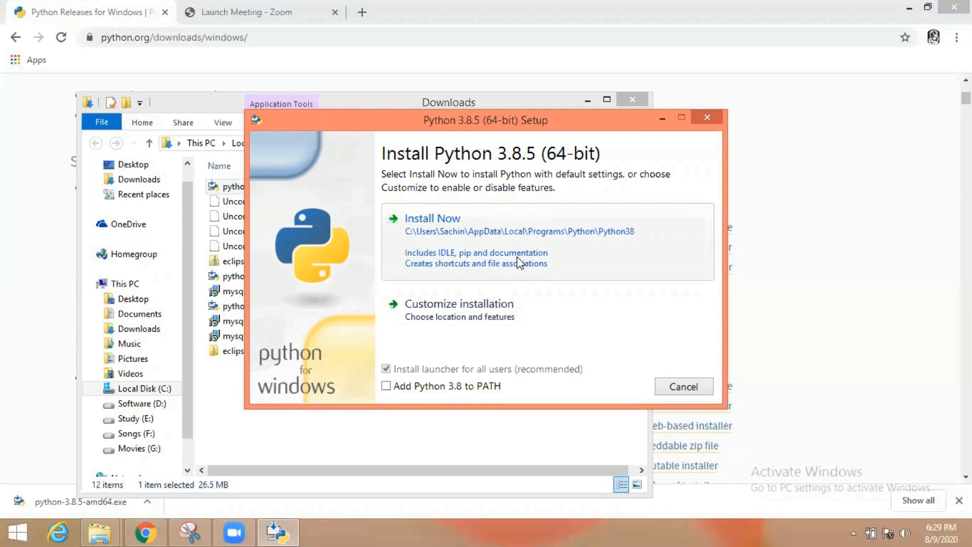
Install Python 3.8.5 with default settings and Python 3.8 added to PATH, and close the setup when it finishes
left_click(386, 390)
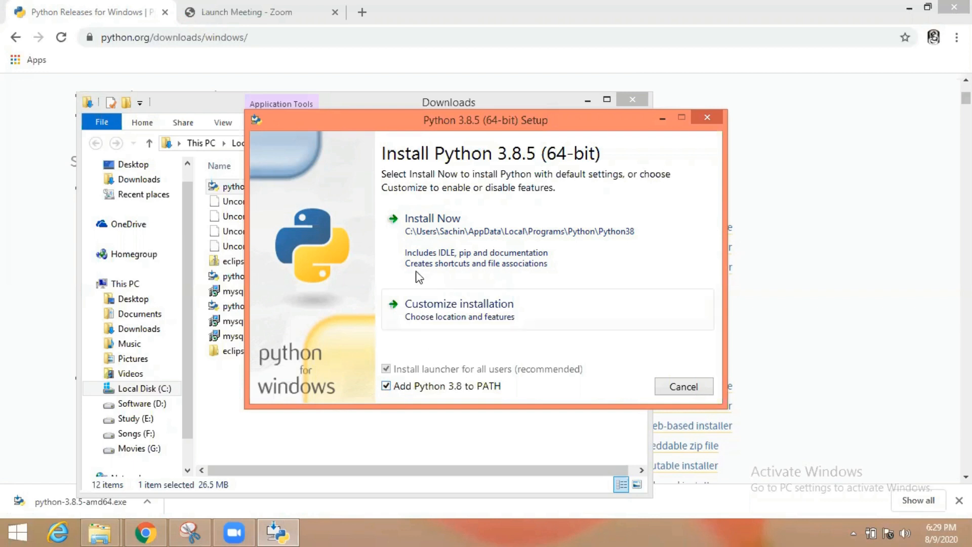
left_click(419, 228)
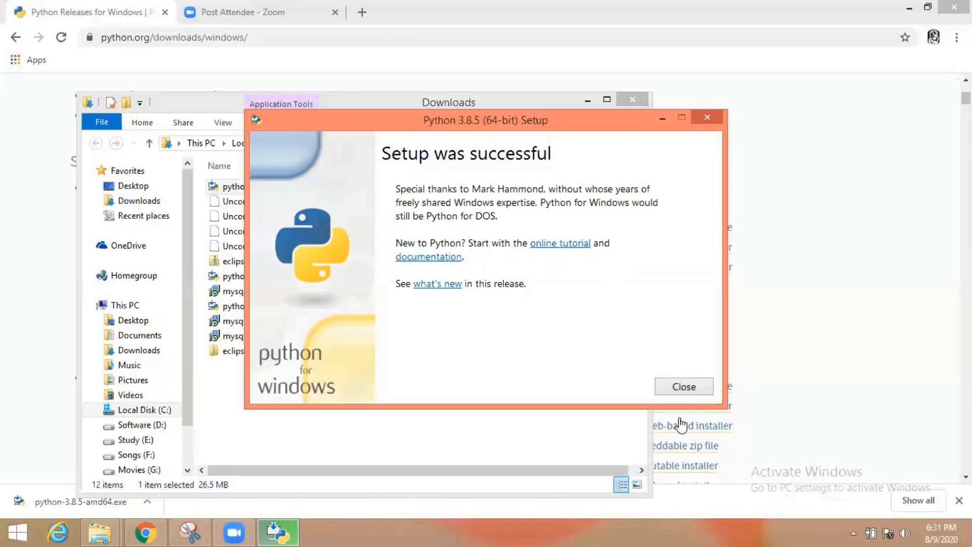
left_click(681, 384)
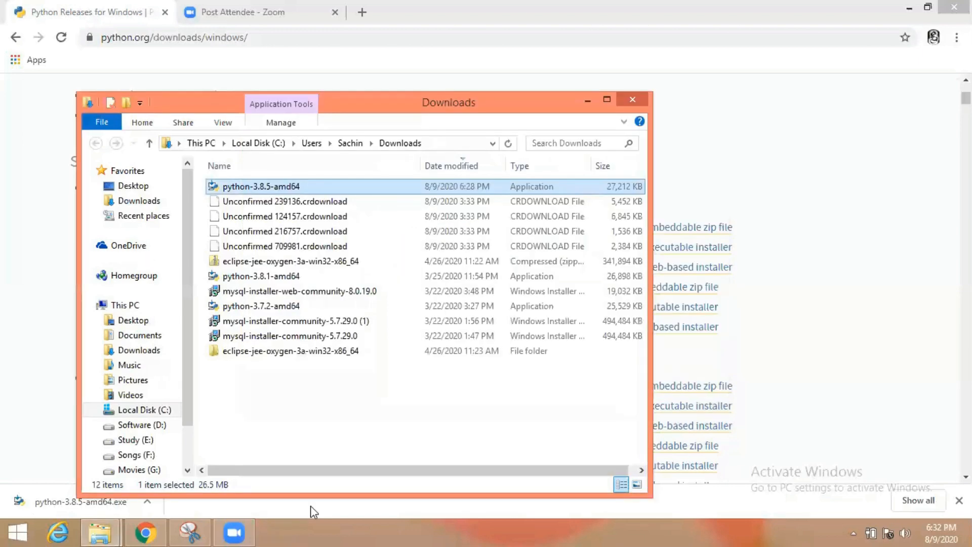
Open Command Prompt and check the installed Python version with python --version
left_click(4, 530)
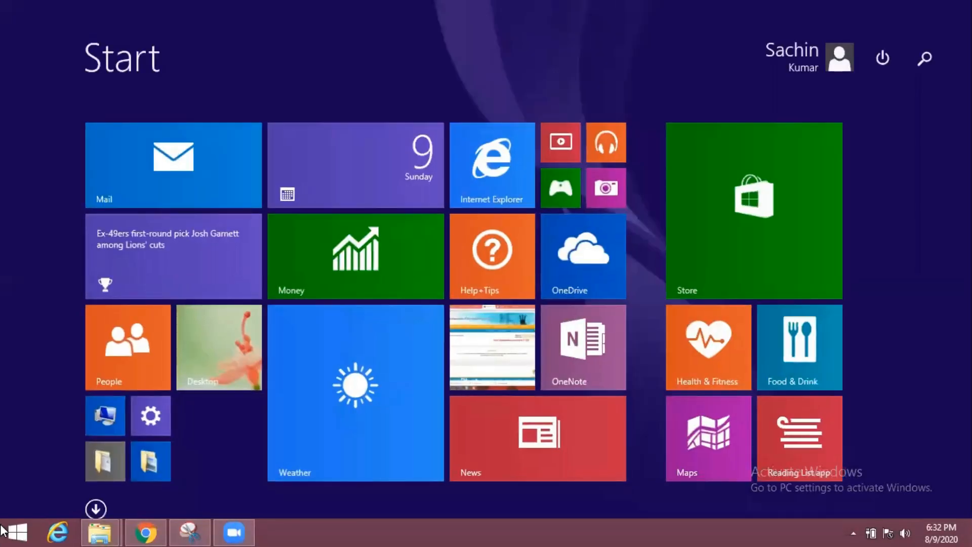
type("cmd")
key("Return")
type("python --vwr")
key("BackSpace")
key("BackSpace")
key("BackSpace")
key("BackSpace")
key("BackSpace")
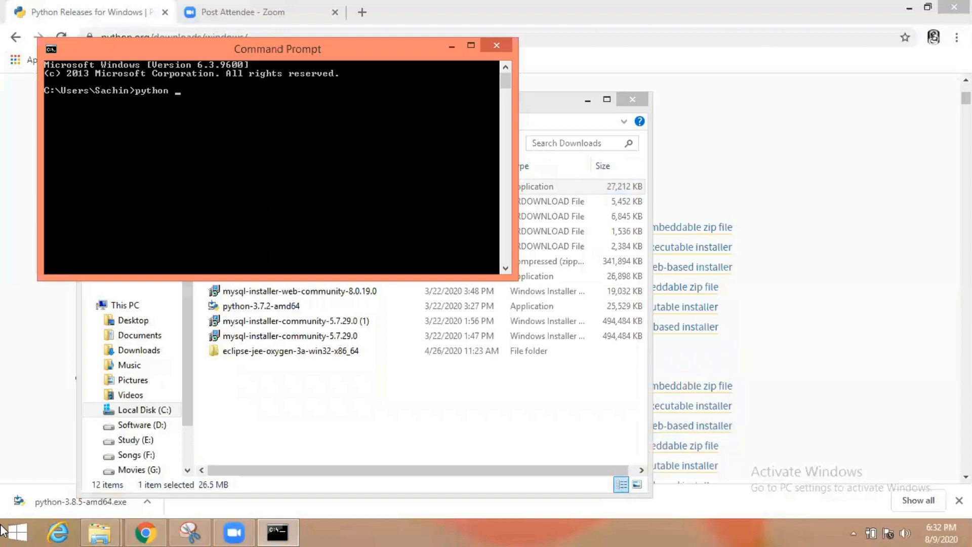
type("--version")
key("Return")
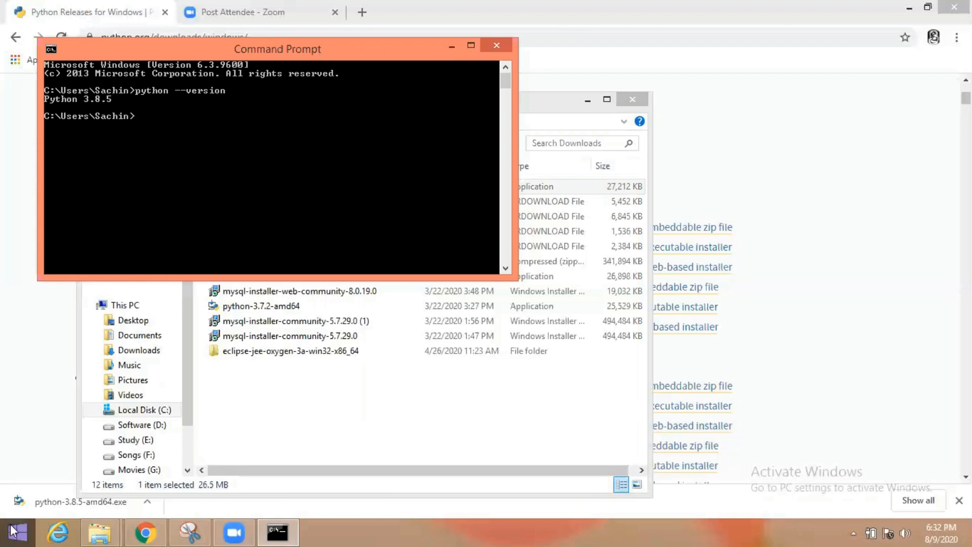
Find and open the Python 3.8 (64-bit) interpreter, and enter a print statement with the text "hi"
left_click(2, 529)
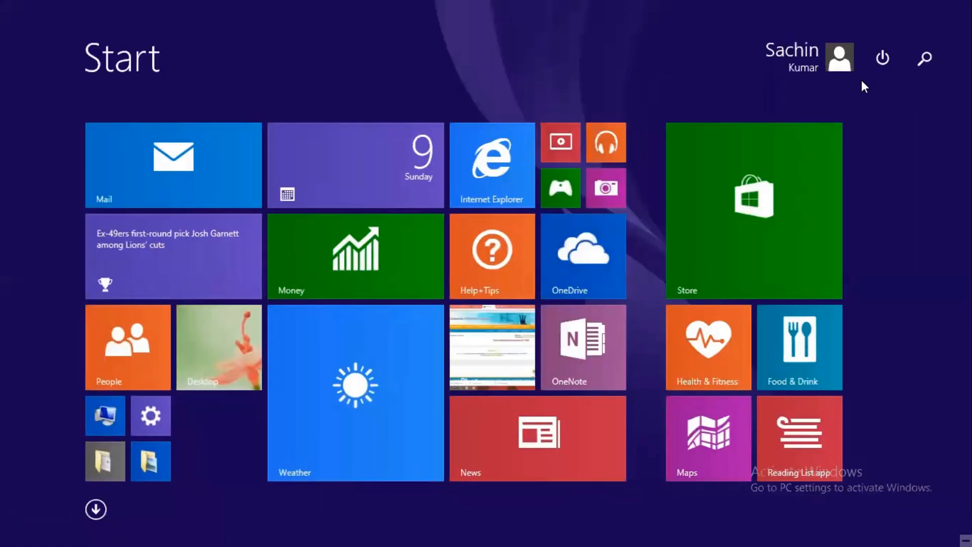
type("python 3.8 (64-bit")
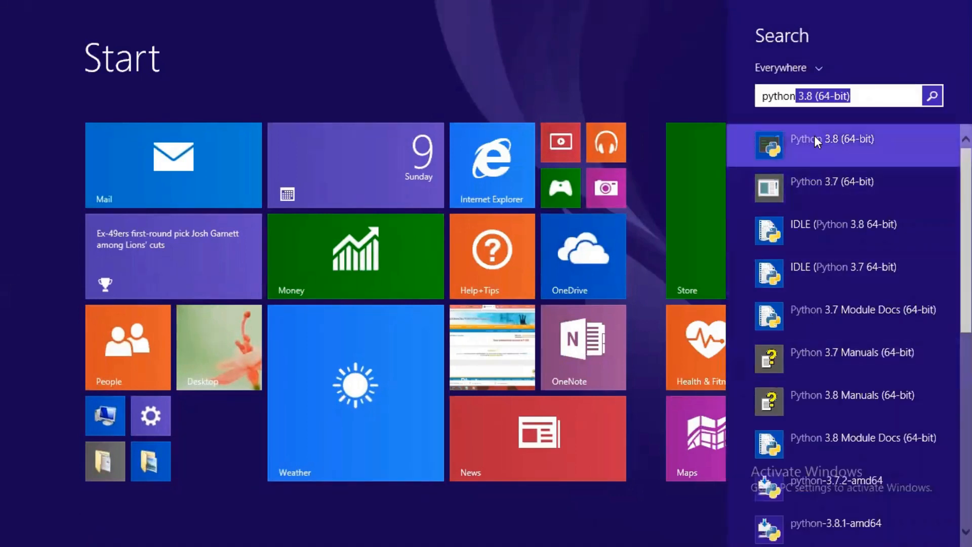
left_click(812, 140)
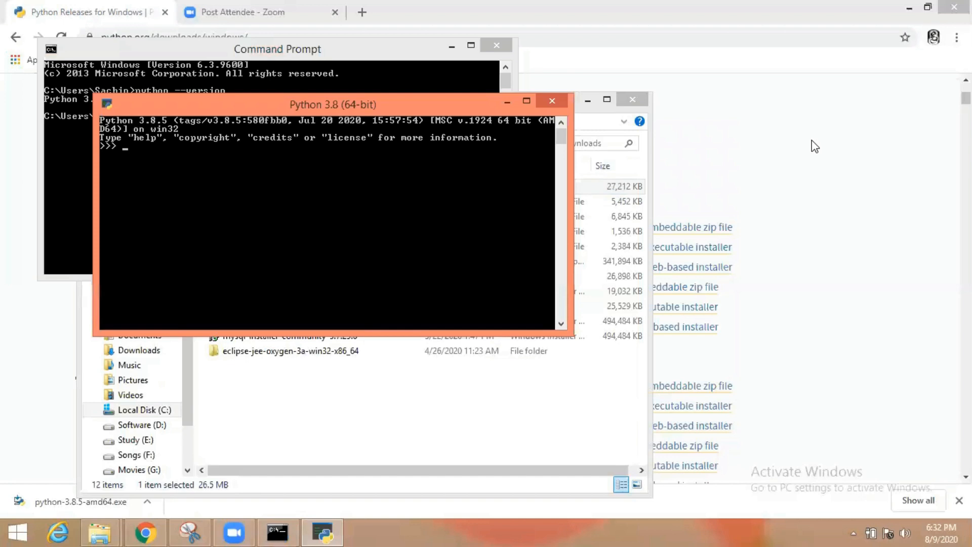
type("print(\"hi")
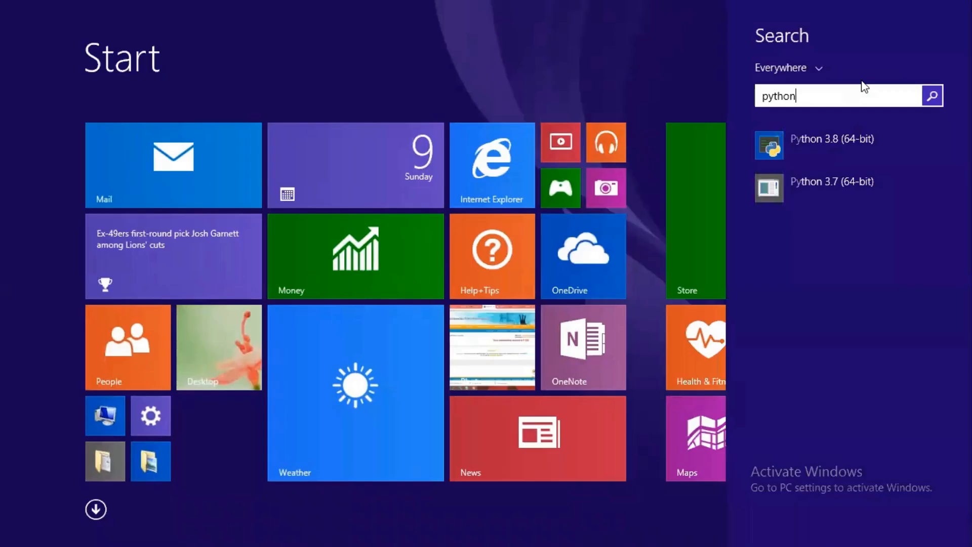